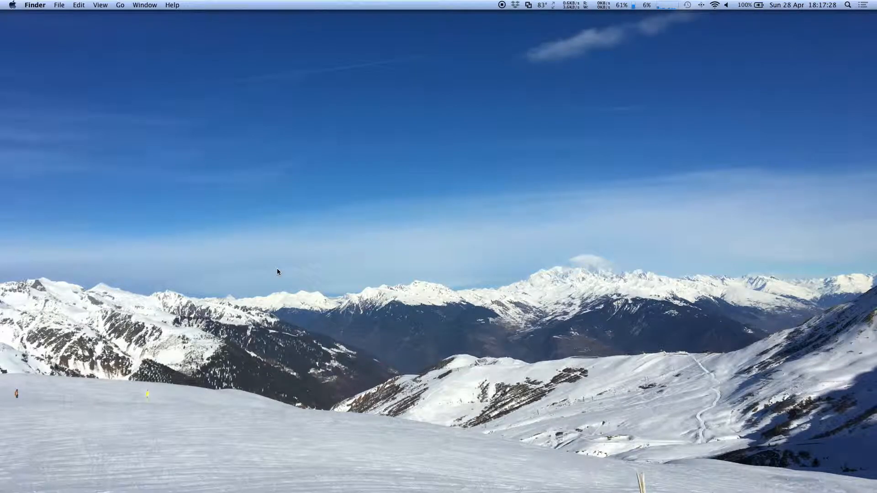
Step: Search Spotlight for "audio", open Audio MIDI Setup and reposition its Audio Devices window
click(849, 5)
text(audio)
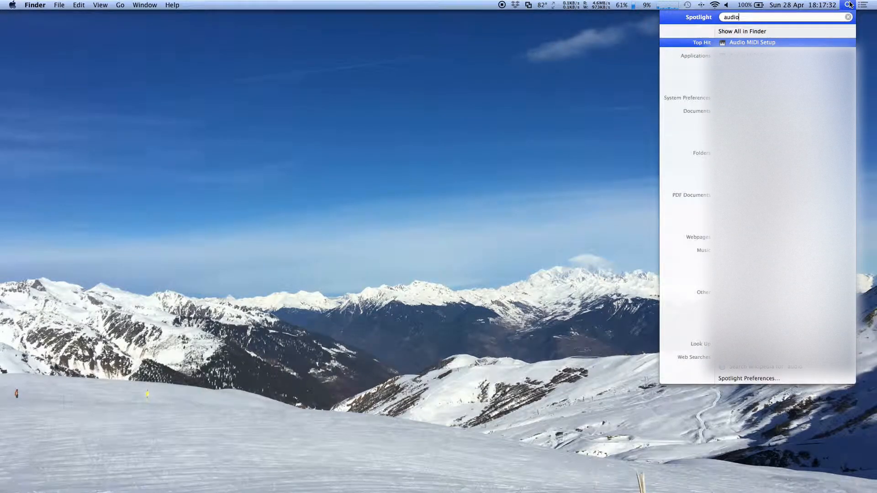
key(Return)
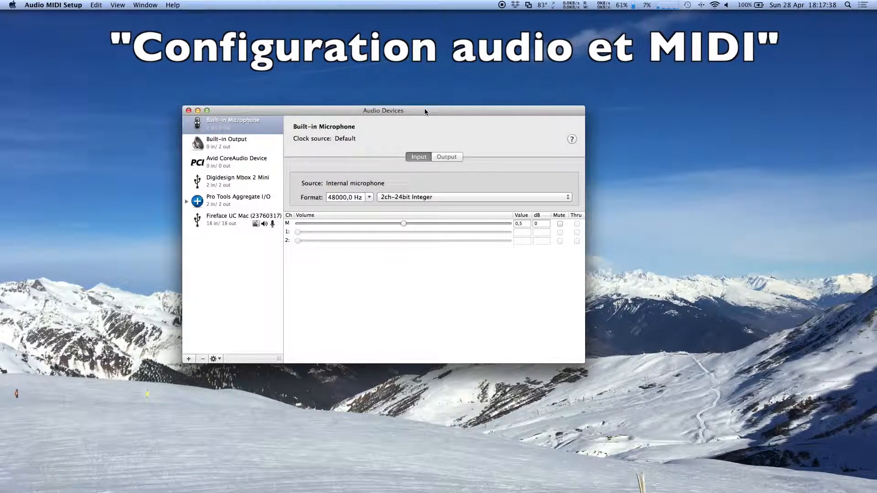
drag(424, 110, 465, 90)
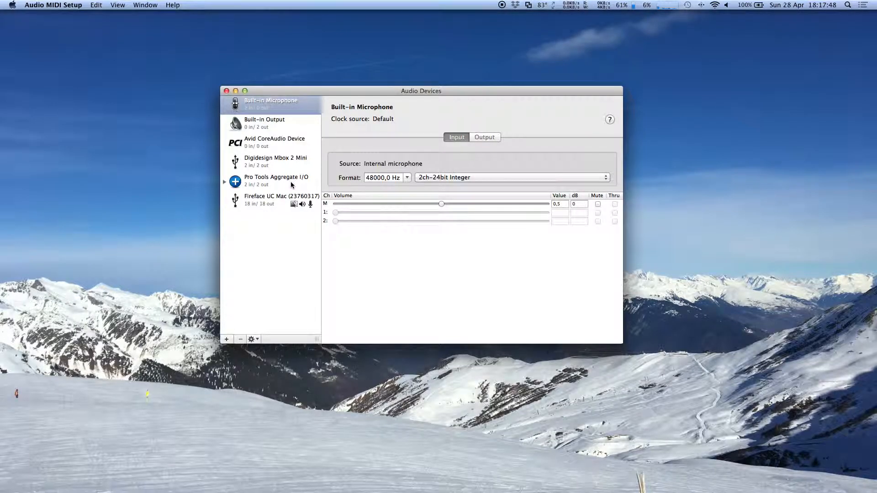
Step: Add the Digidesign Mbox 2 Mini to the Pro Tools Aggregate I/O device alongside the built-in microphone and output
click(270, 179)
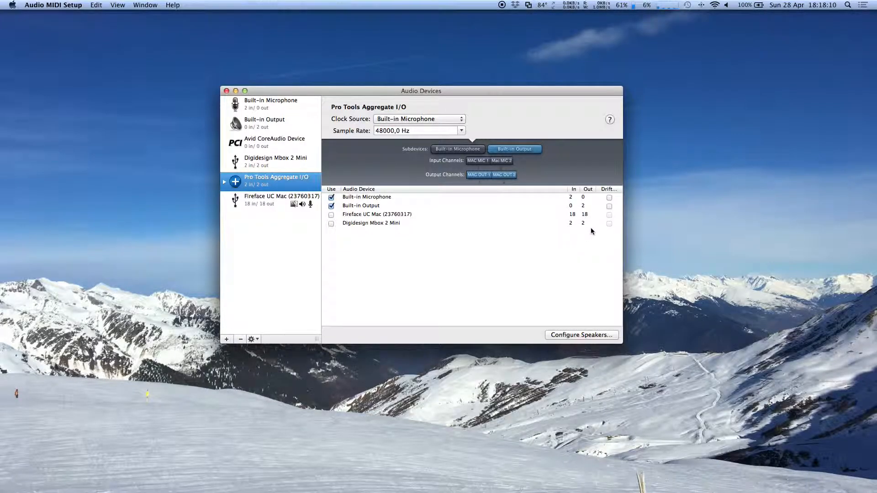
click(331, 206)
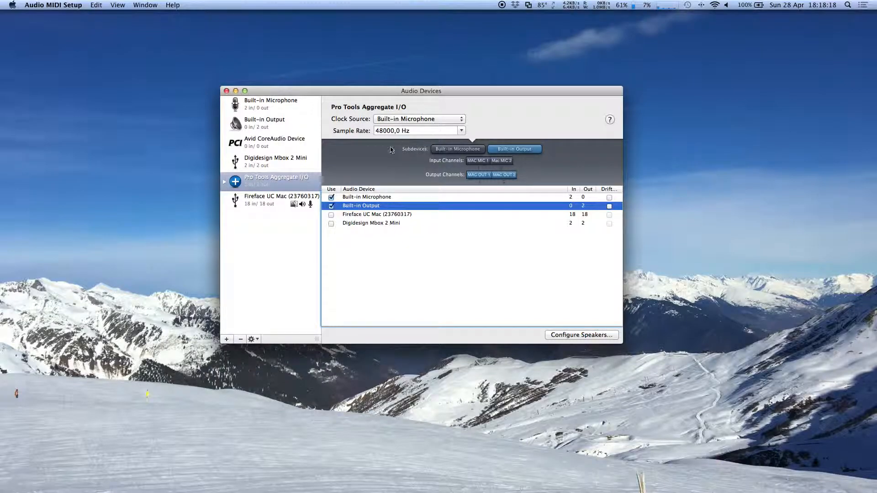
mouse_move(466, 152)
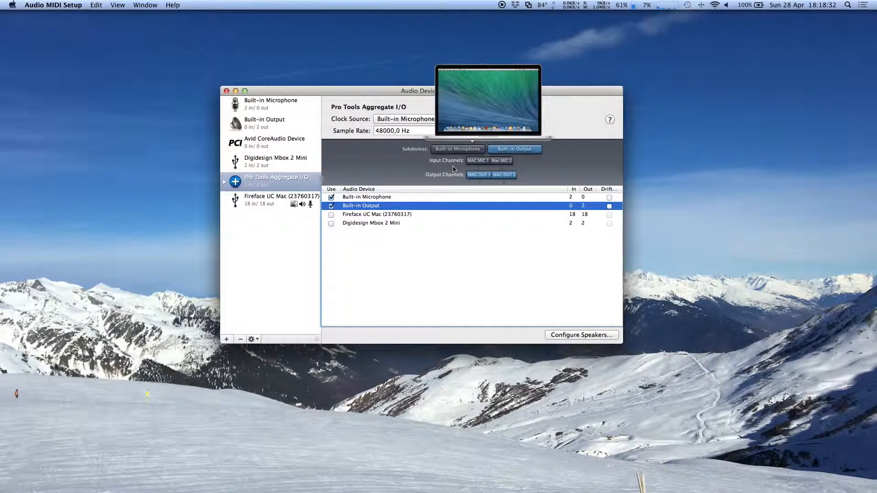
click(332, 223)
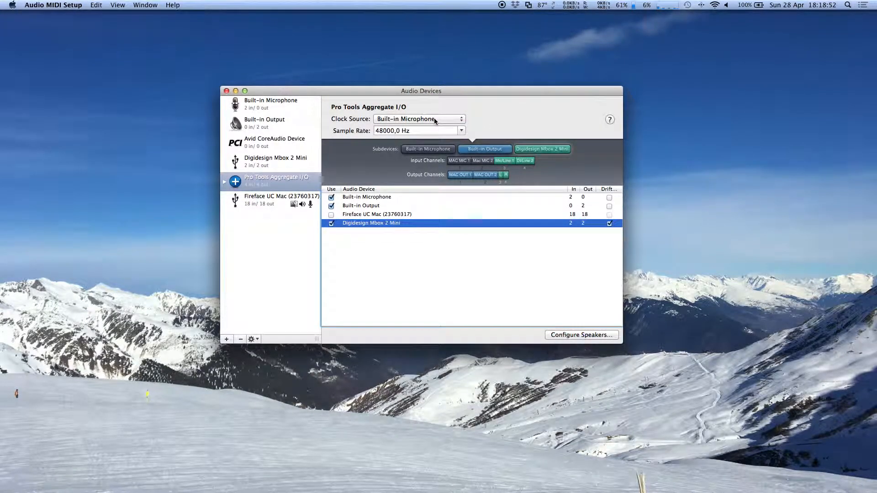
Step: Keep Built-in Microphone as the aggregate device's clock source and quit Audio MIDI Setup
click(434, 120)
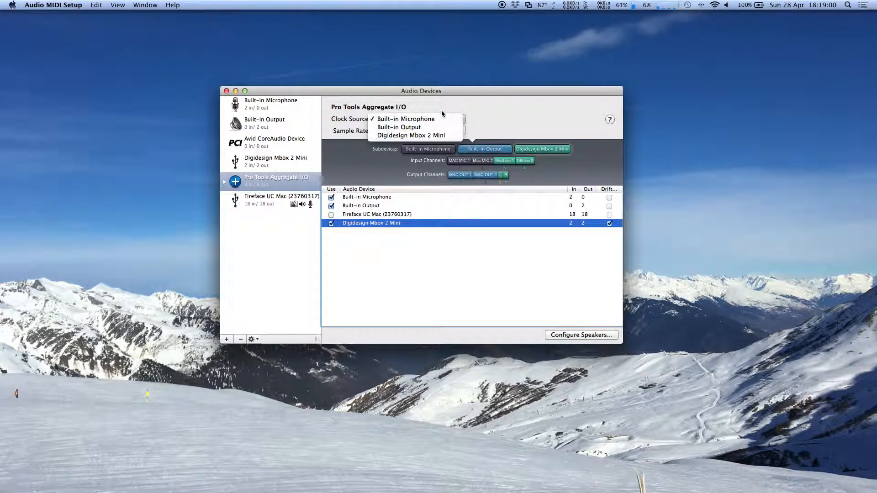
click(441, 110)
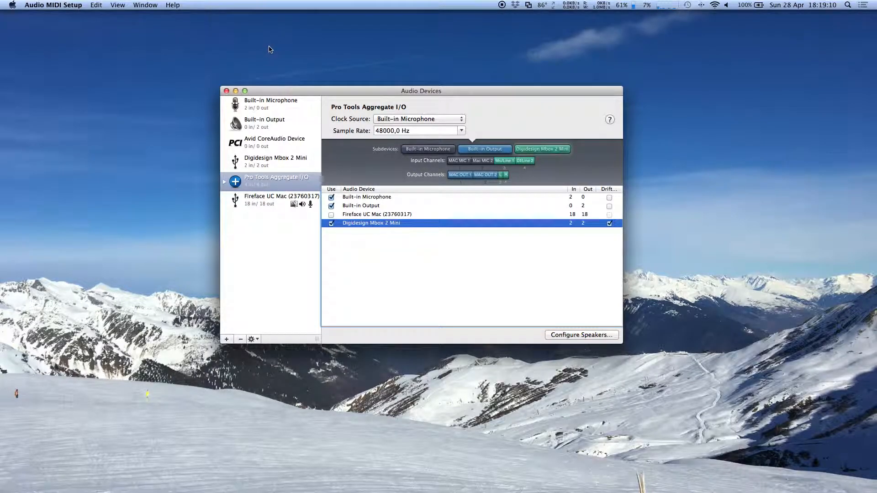
key(super+q)
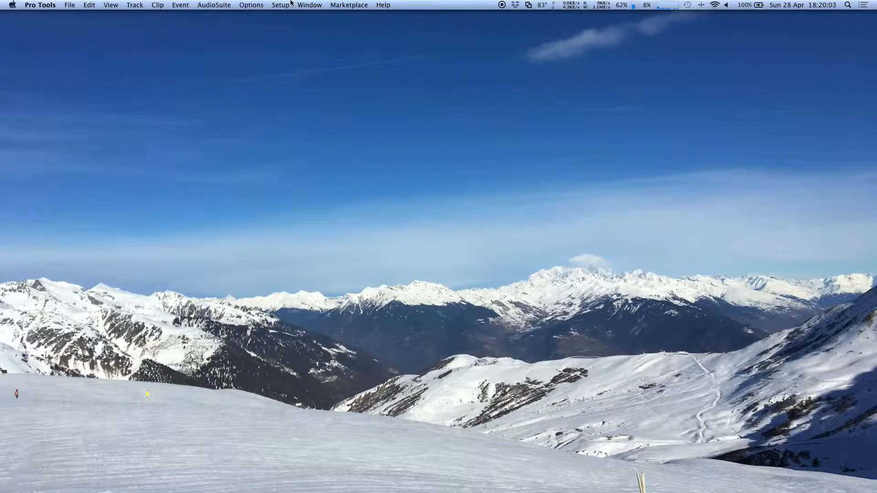
Step: In Pro Tools, confirm Pro Tools Aggregate I/O as the playback engine device
click(291, 5)
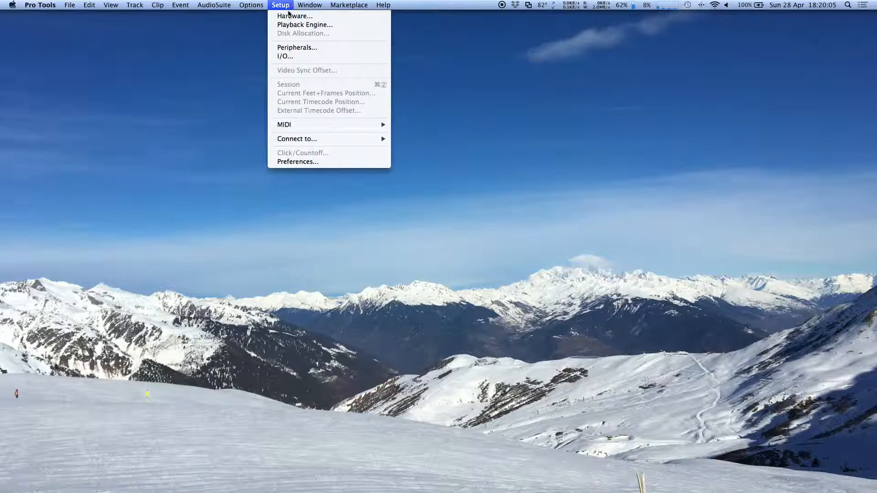
click(295, 24)
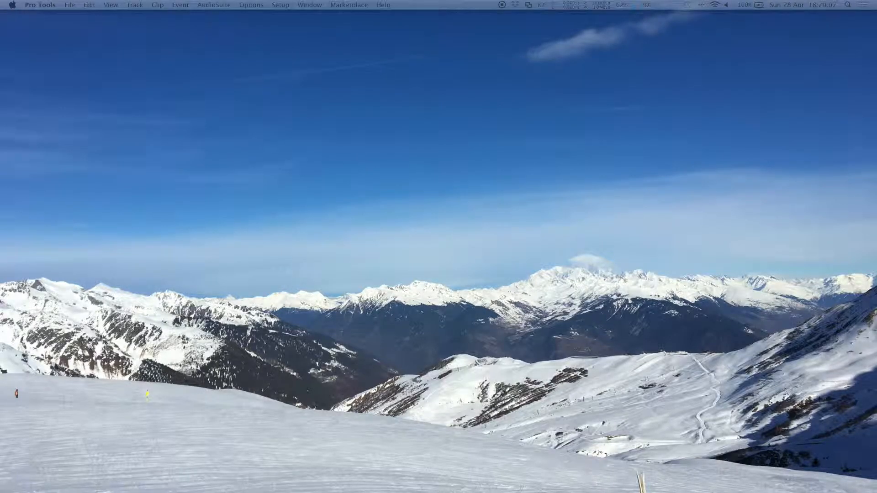
drag(215, 141, 343, 116)
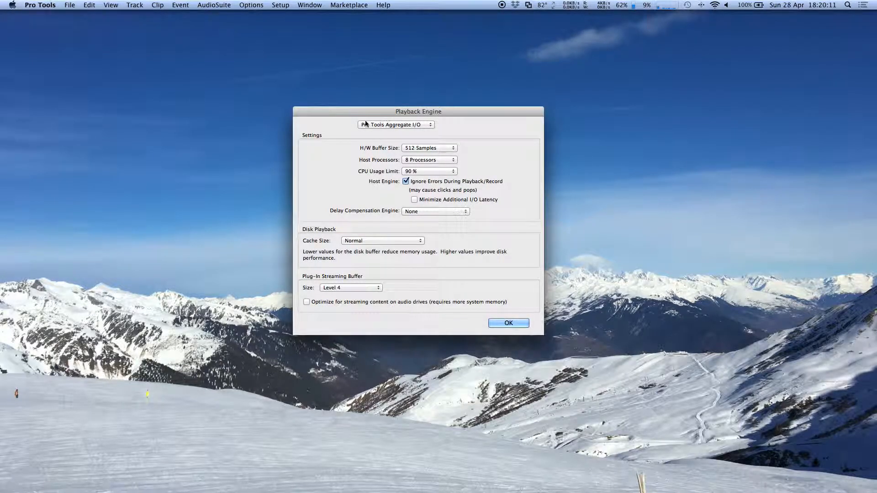
click(429, 125)
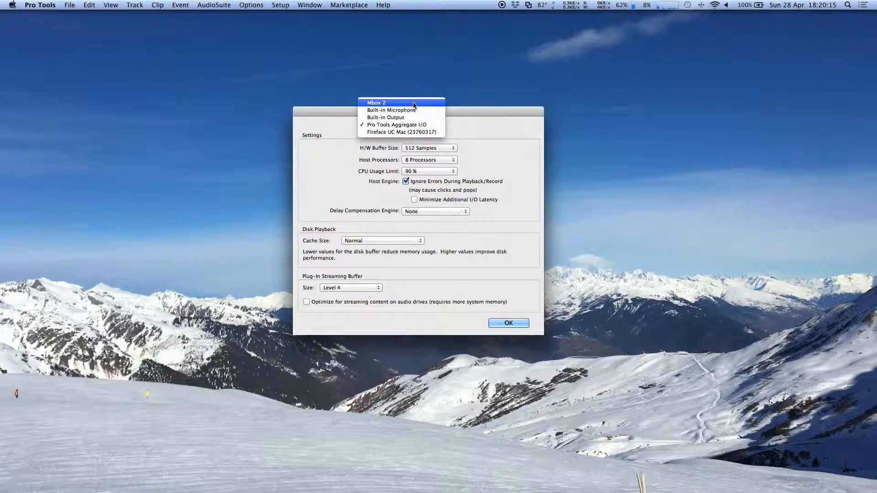
click(401, 127)
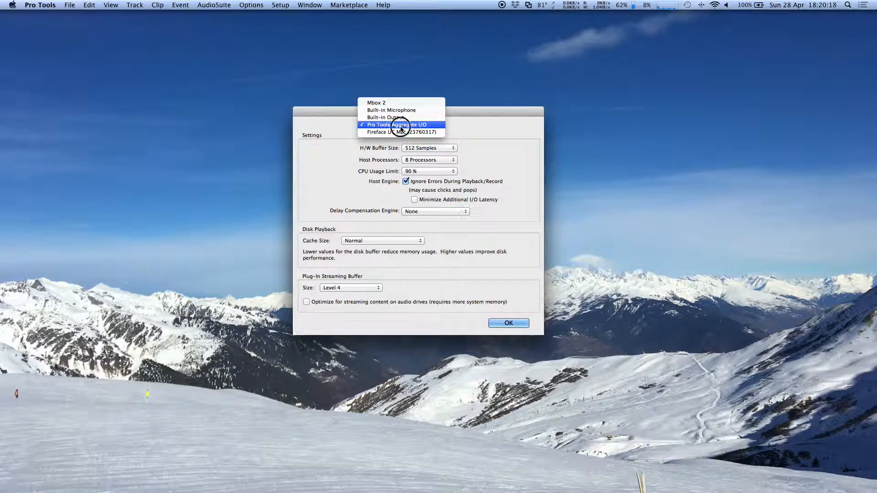
click(514, 323)
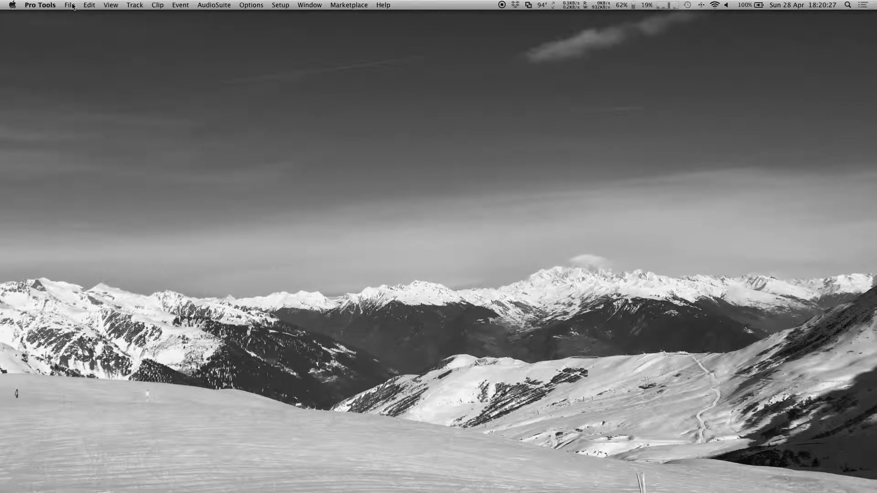
Step: Create a blank 24-bit, 48 kHz AIFF session and save it on the Desktop as "Protools IO"
click(69, 5)
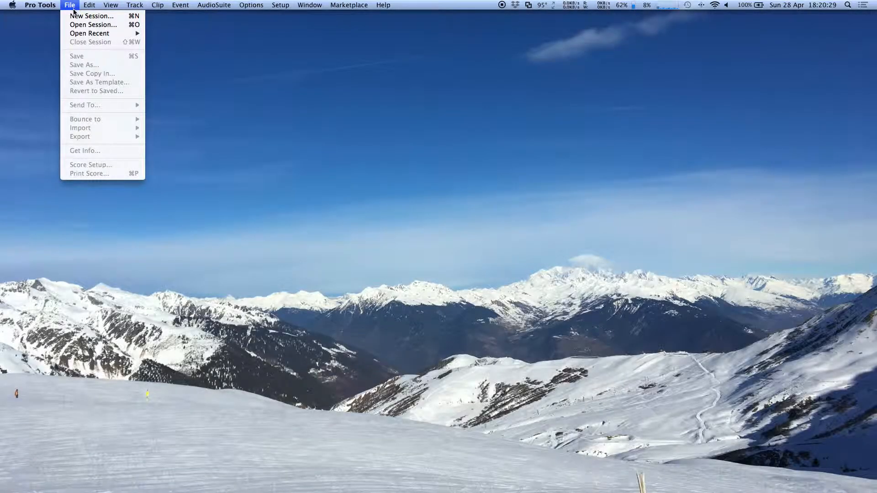
click(91, 16)
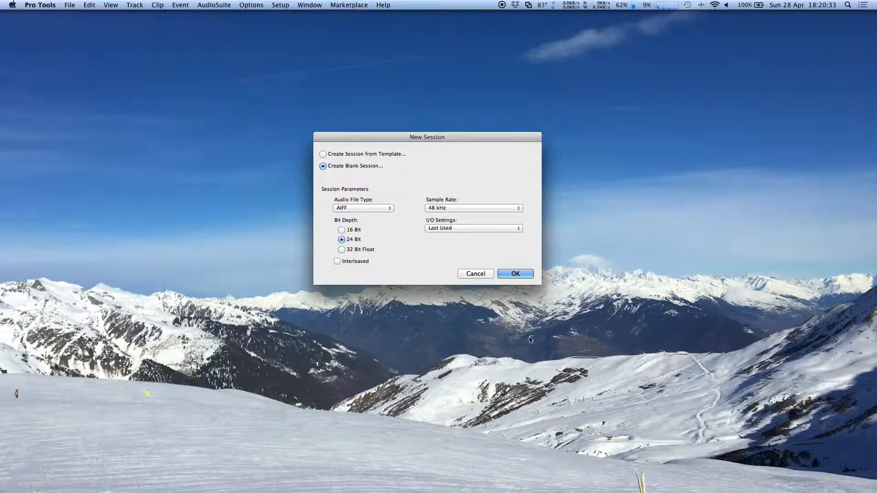
click(514, 273)
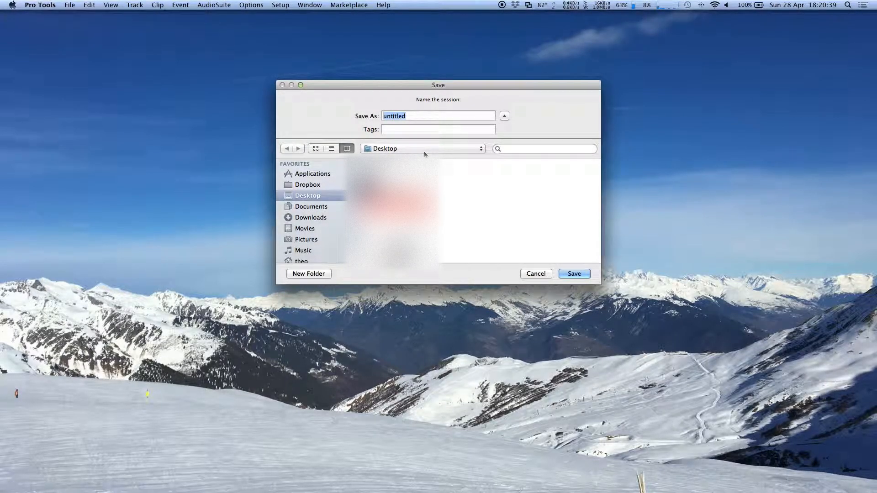
text(Po)
key(BackSpace)
key(BackSpace)
text(Protools 10)
key(Return)
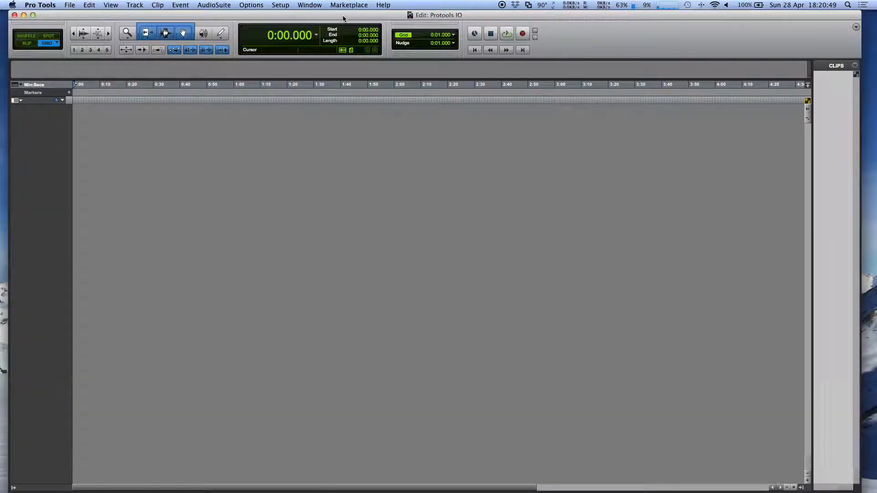
Step: Reset the output, input and bus paths to their defaults in the I/O Setup
click(282, 5)
click(283, 5)
click(283, 5)
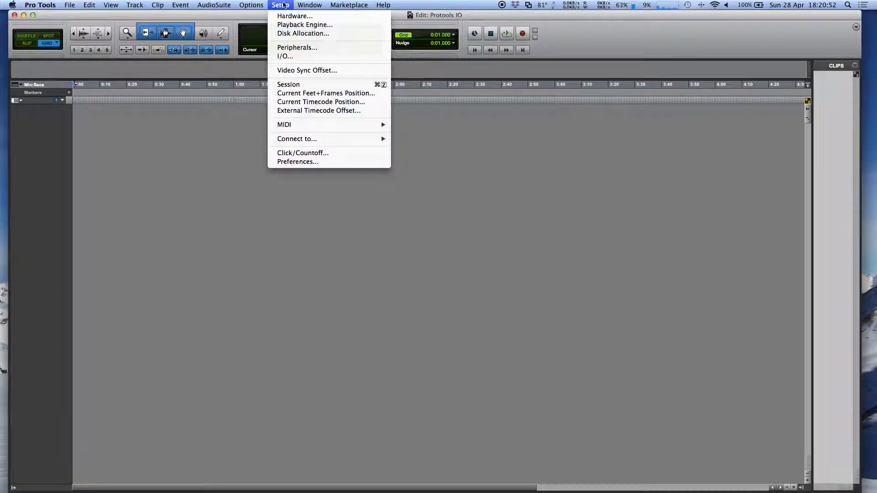
click(286, 55)
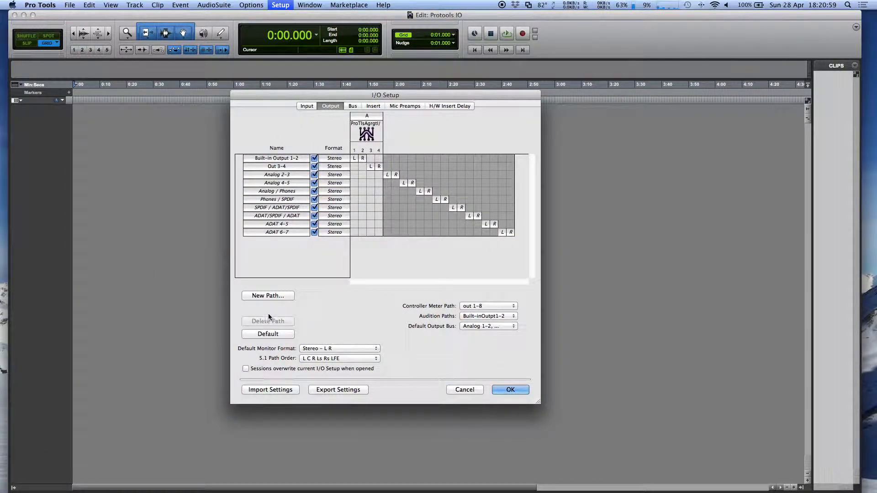
click(260, 334)
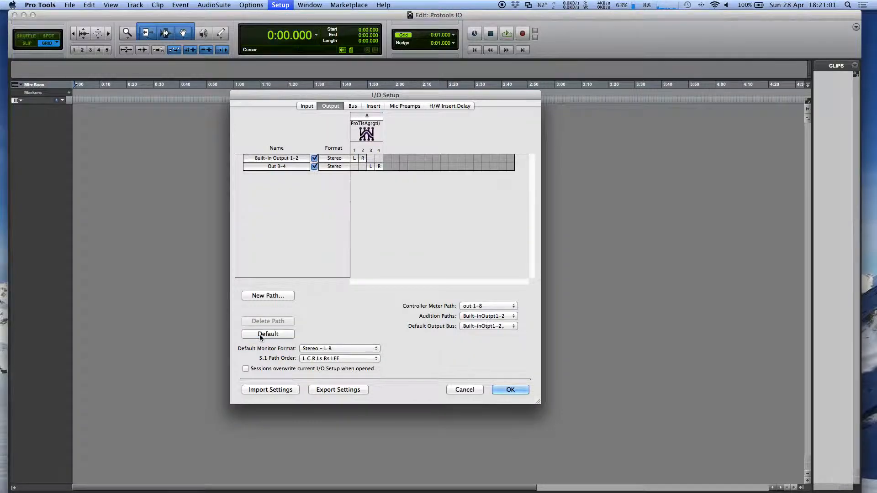
click(305, 106)
click(268, 332)
click(355, 108)
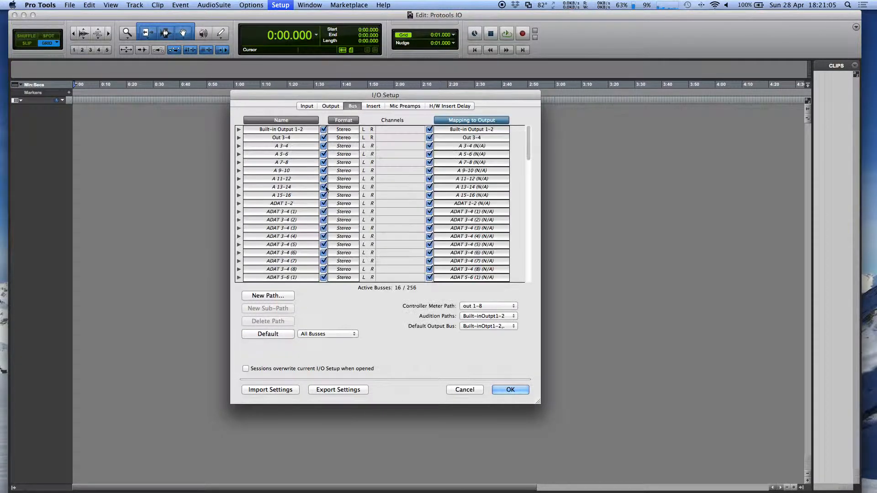
click(268, 334)
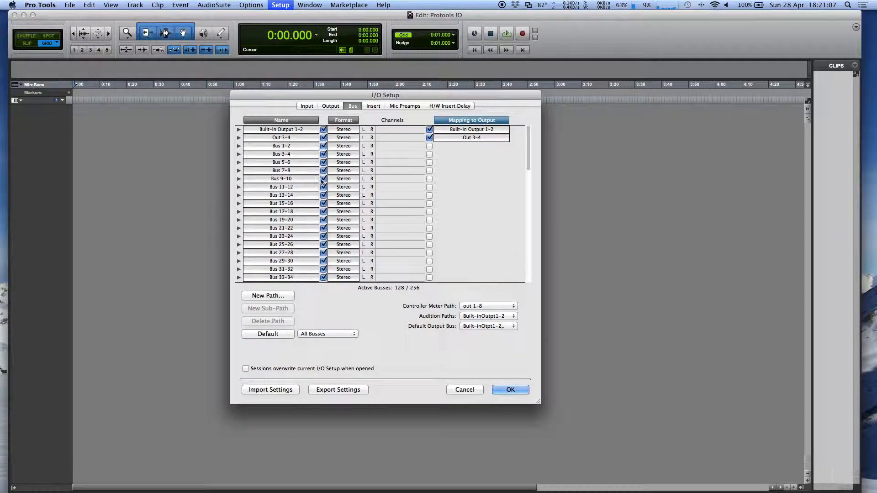
Step: Expand both stereo input paths to check their mono sub-paths, review the two output paths, and accept the I/O Setup
click(307, 106)
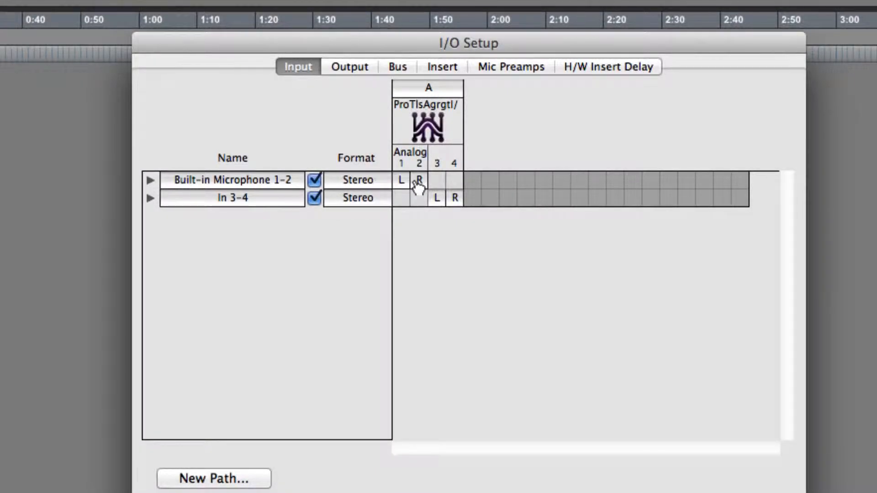
click(149, 179)
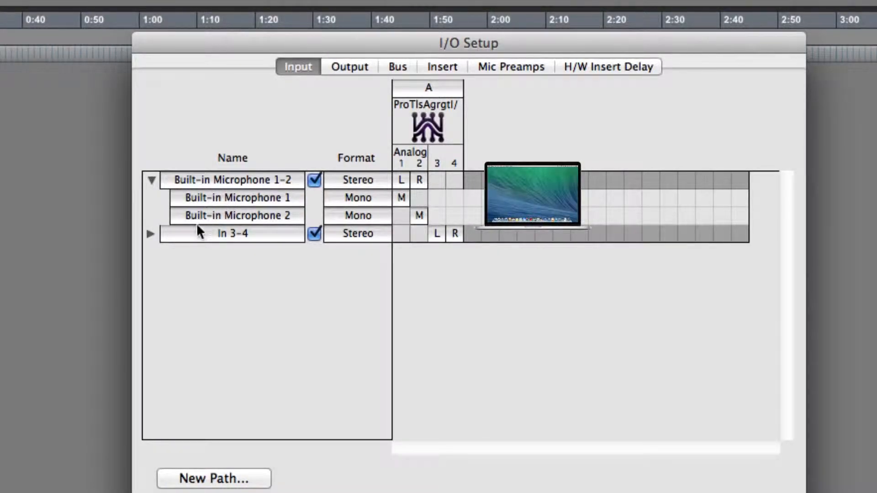
click(151, 234)
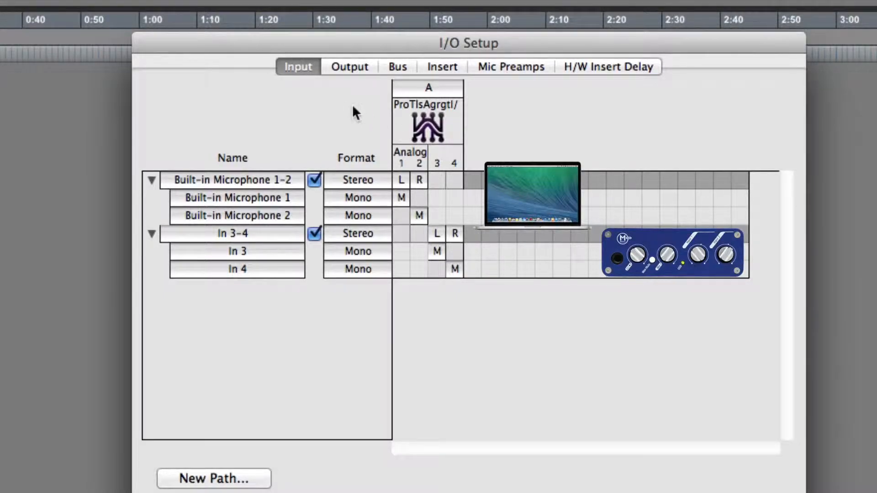
click(352, 69)
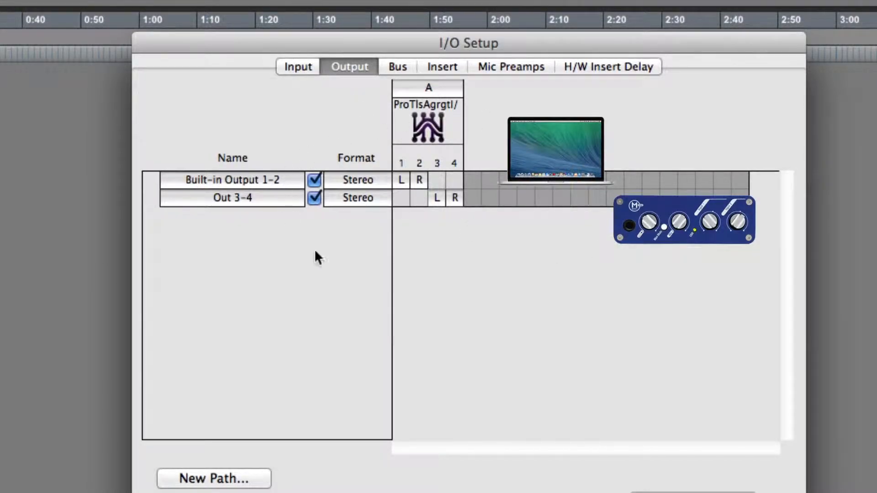
click(194, 182)
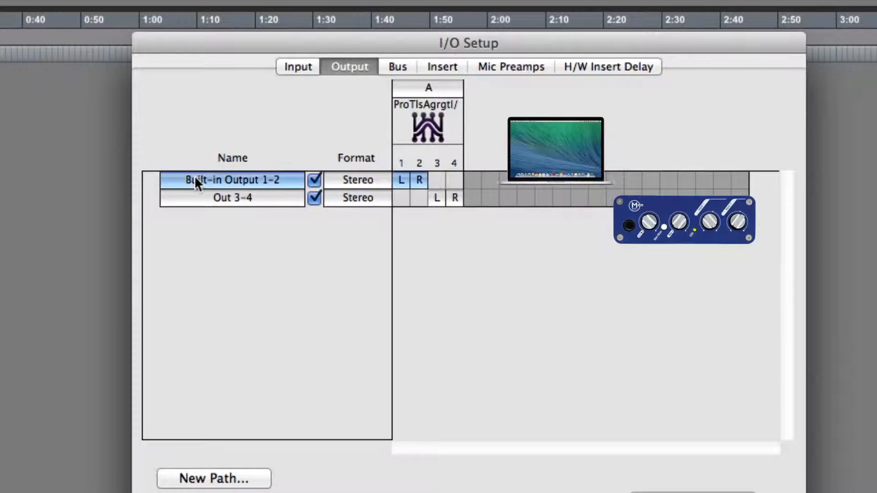
click(188, 194)
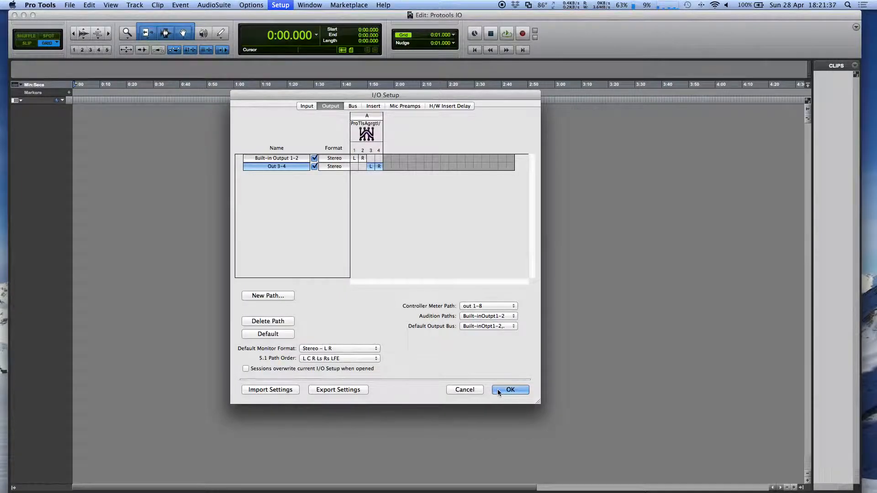
click(499, 392)
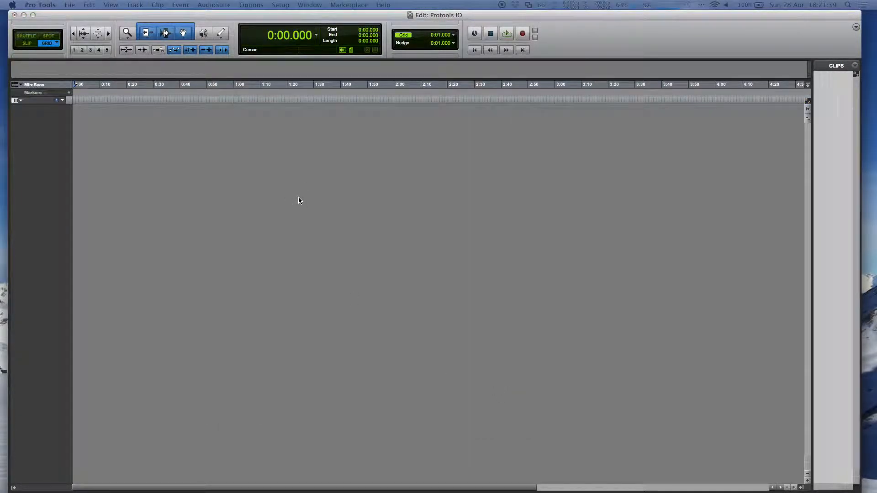
Step: Create four new mono audio tracks and show them in the Mix window
key(shift+super+n)
drag(300, 182, 425, 201)
text(4)
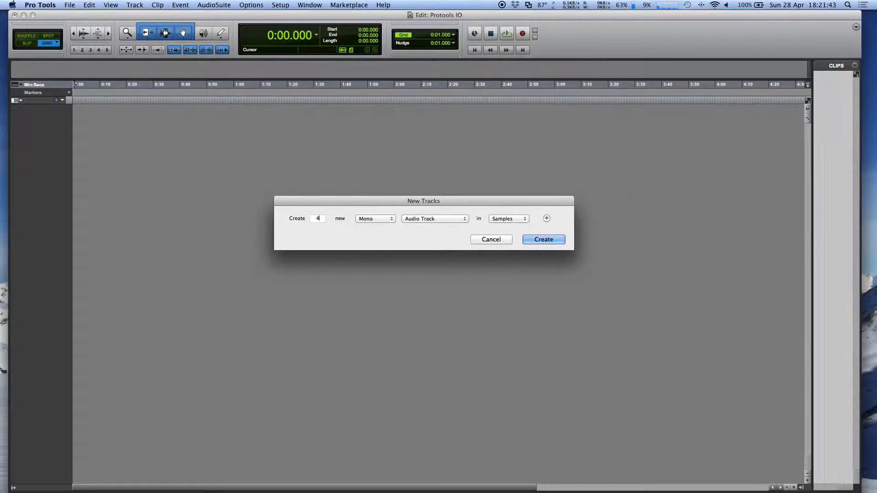
key(Return)
key(super+equal)
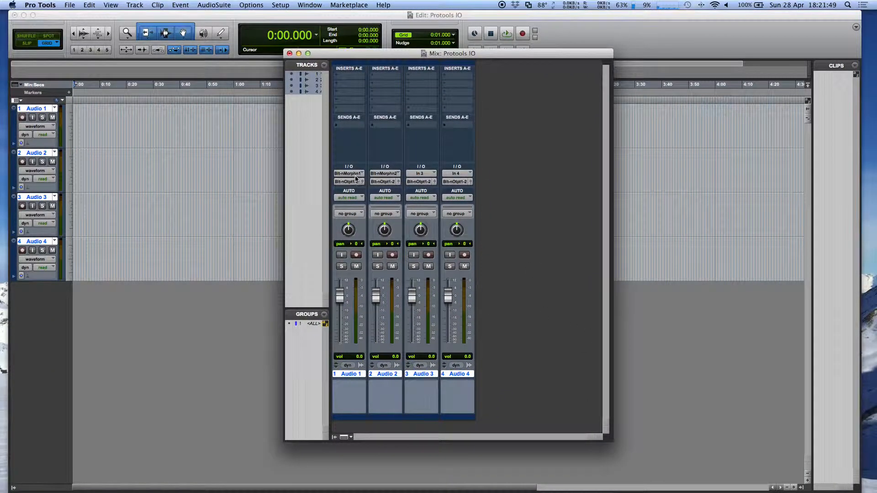
Step: Examine the input and output assignments on the Audio 1 and Audio 2 channel strips
click(356, 176)
click(357, 184)
click(389, 174)
mouse_move(403, 176)
click(586, 118)
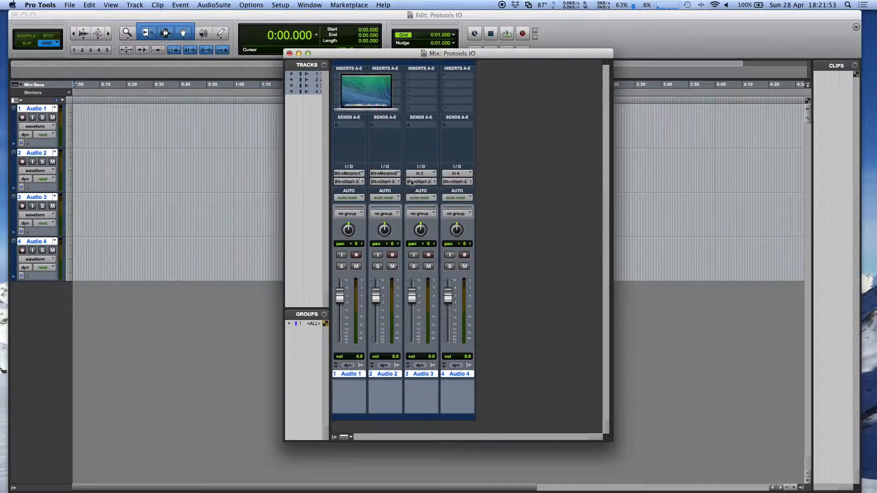
Step: Check the input choices for Audio 3 and Audio 4, keeping In 3 and In 4, and record-enable Audio 3
click(407, 175)
click(529, 156)
click(459, 174)
click(523, 146)
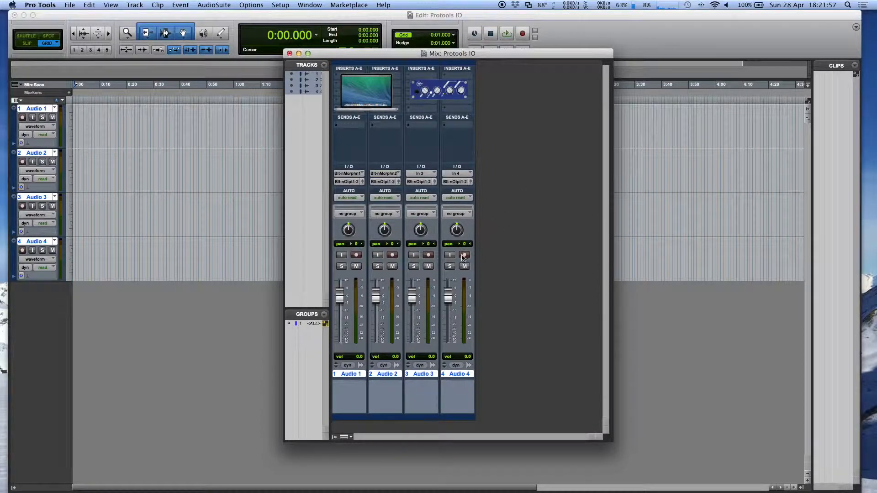
click(428, 255)
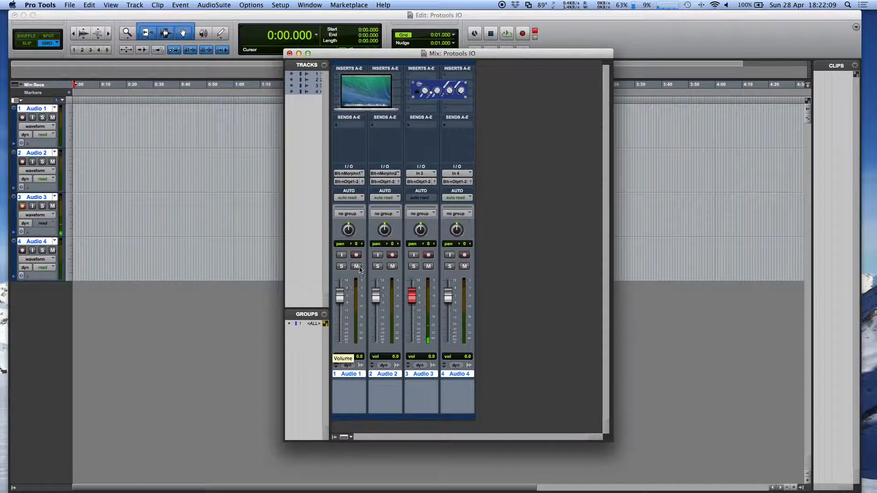
Step: Route the output of Audio 1 to the stereo Bus 1-2 and record-enable the track
click(357, 181)
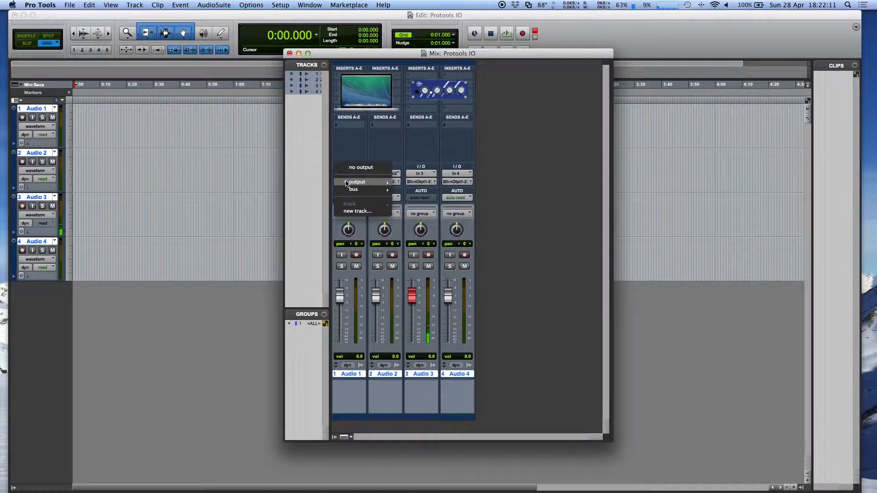
mouse_move(359, 181)
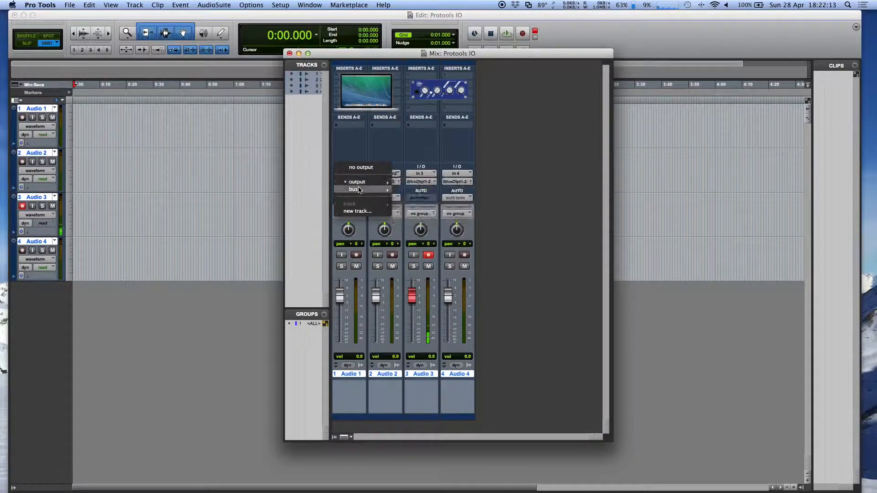
click(422, 8)
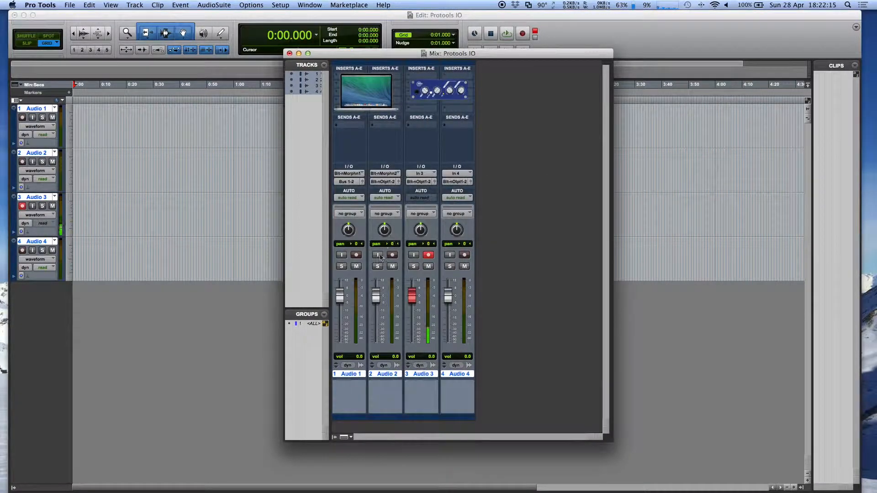
click(357, 257)
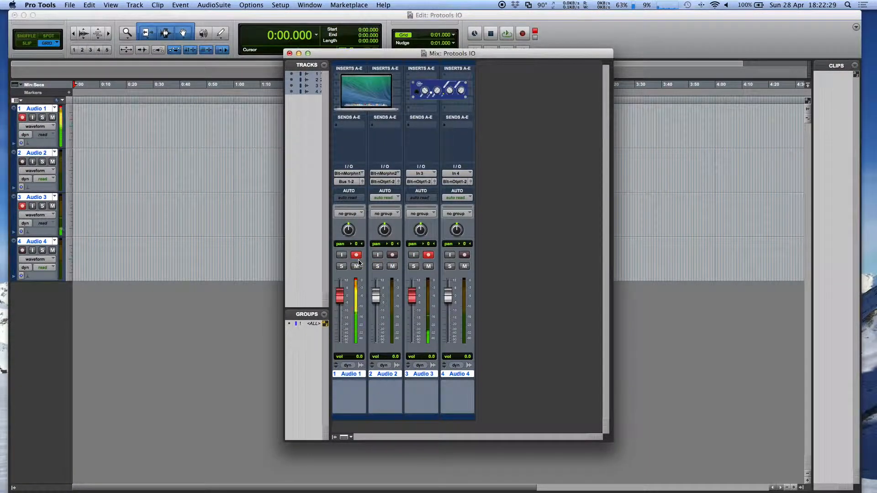
Step: Route the output of Audio 2 to the stereo Bus 17-18 and record-enable the track
click(383, 184)
mouse_move(408, 190)
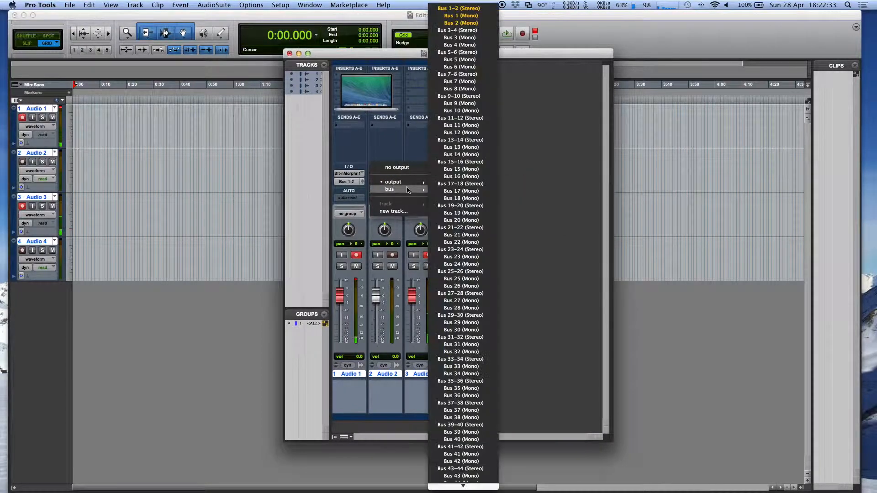
click(442, 184)
click(394, 256)
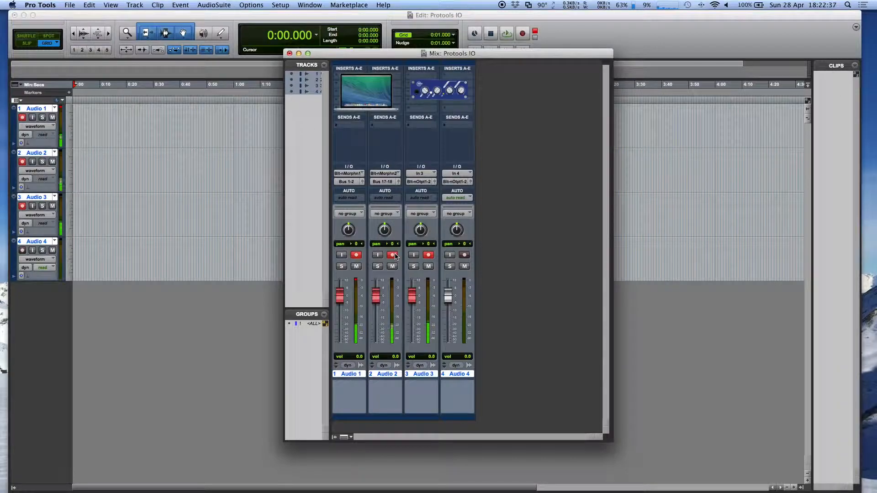